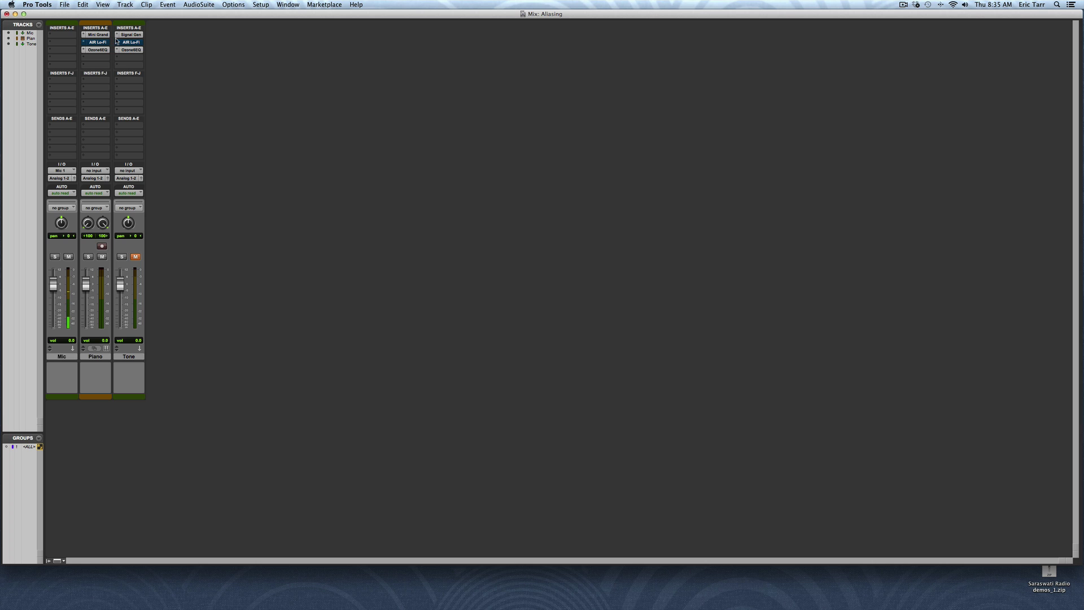
Open the Mini Grand instrument plugin window on the Piano track
left_click(97, 35)
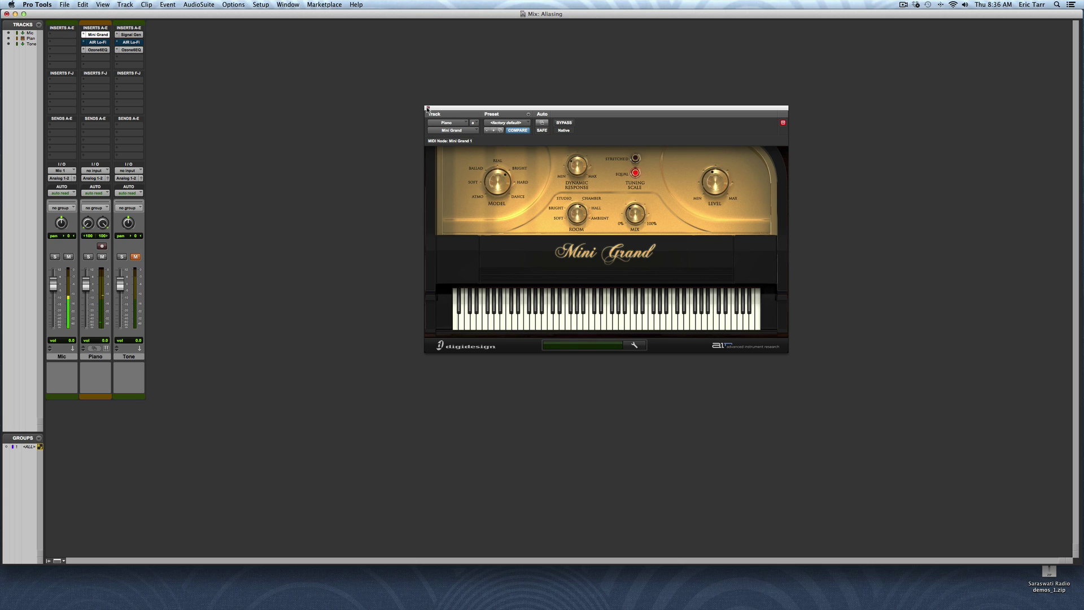
Swap the Mini Grand window for the Piano track's Ozone 6 Equalizer and start playback
left_click(427, 108)
left_click(103, 51)
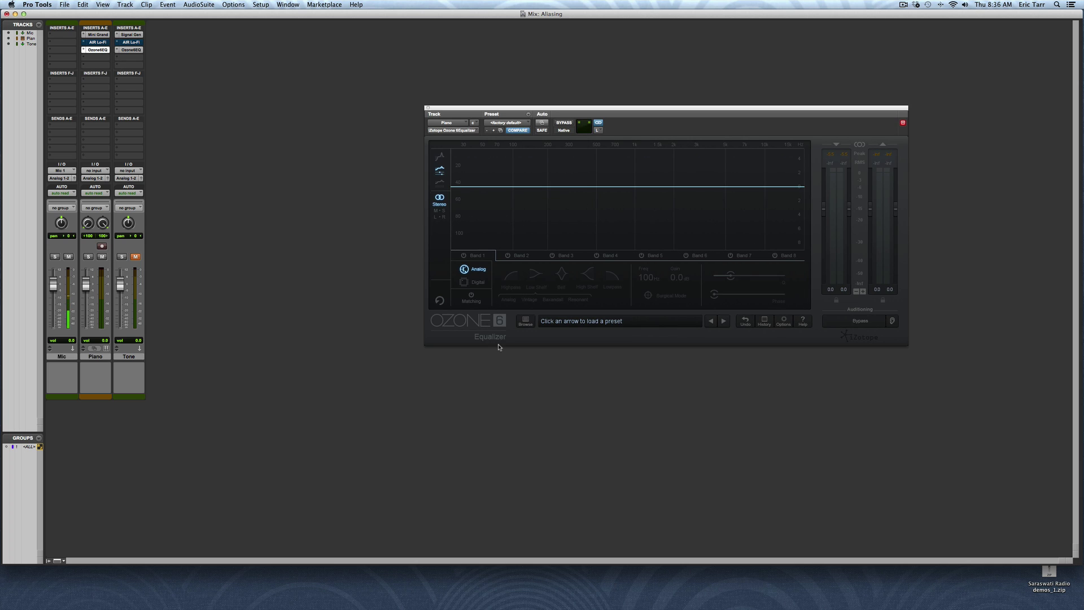
key("space")
left_click(261, 4)
left_click(272, 15)
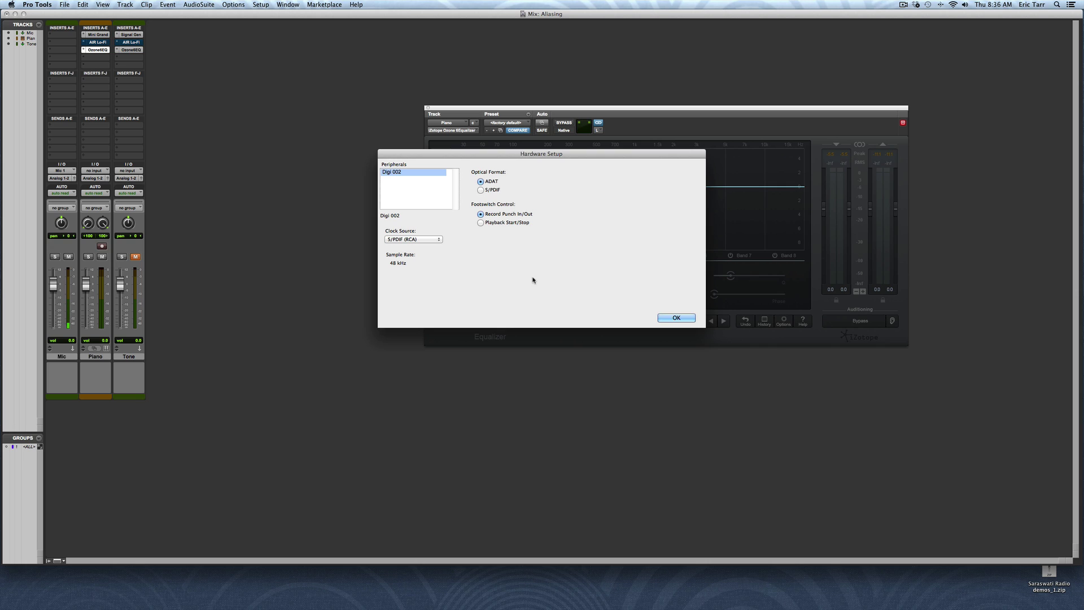
left_click(676, 319)
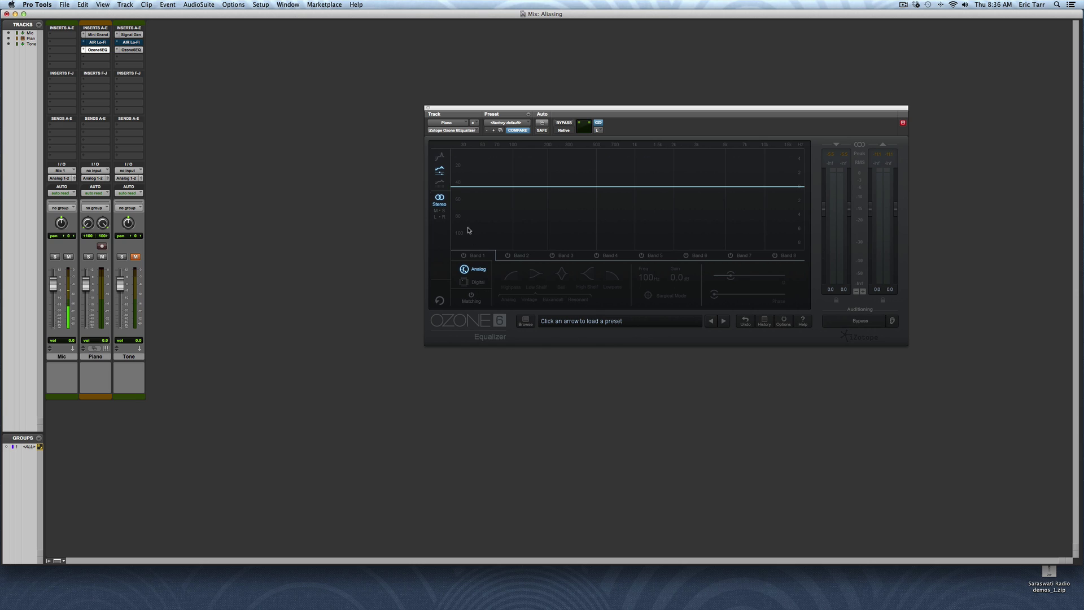
Place AIR Lo-Fi beside the Ozone EQ, toggle its bypass to compare aliasing, ending active
left_click(97, 43)
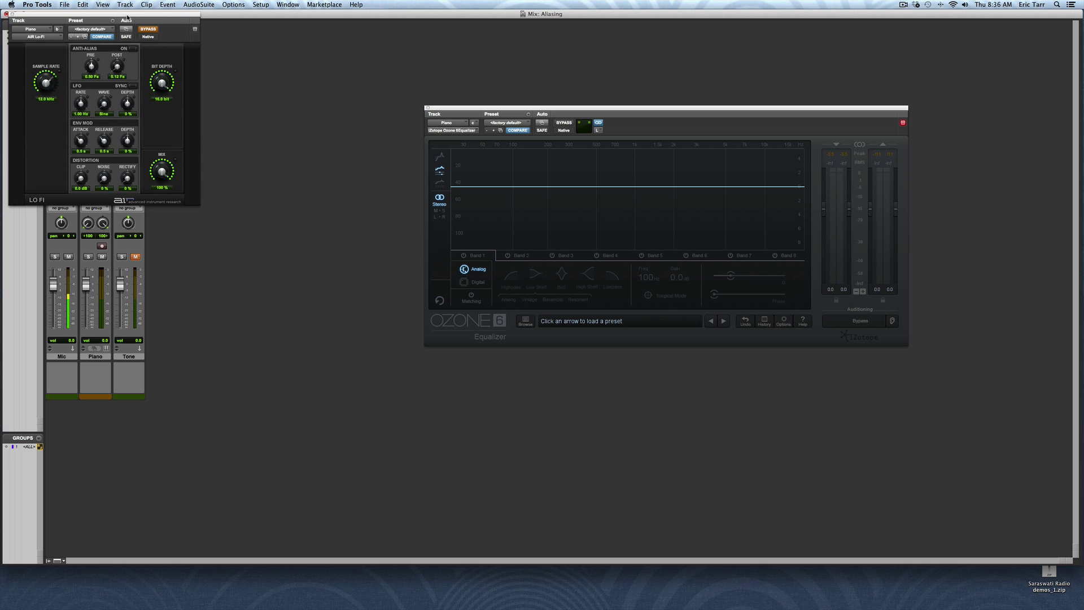
left_click_drag(175, 38, 350, 118)
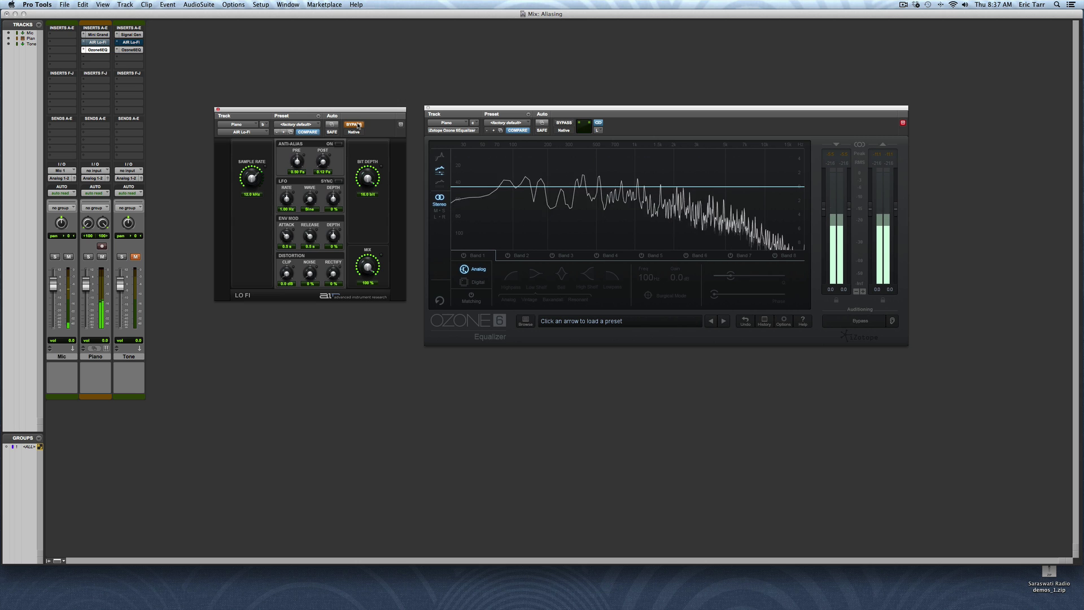
left_click(354, 125)
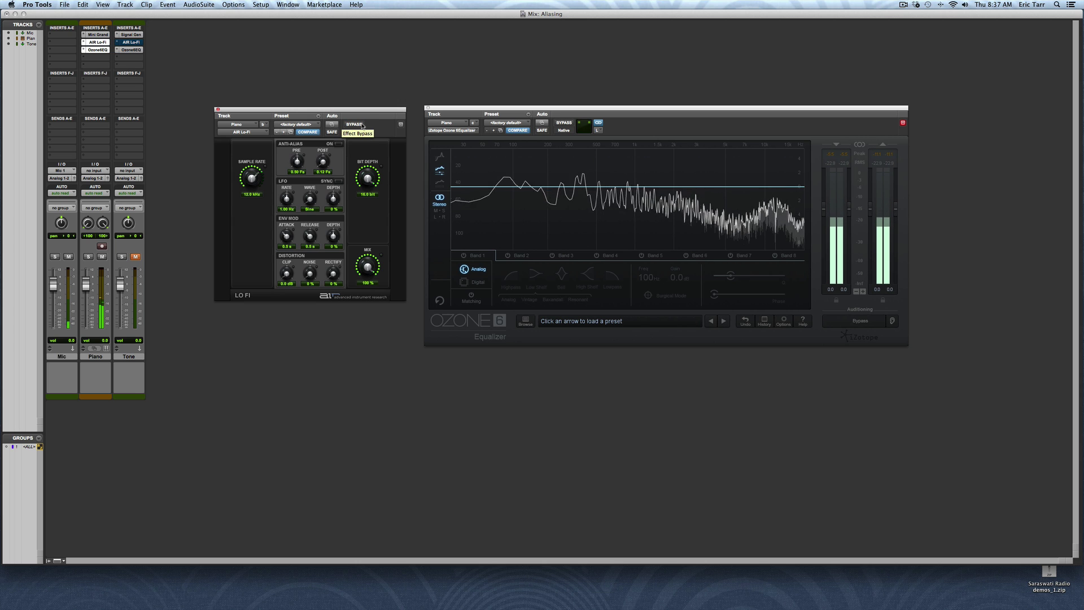
left_click(354, 124)
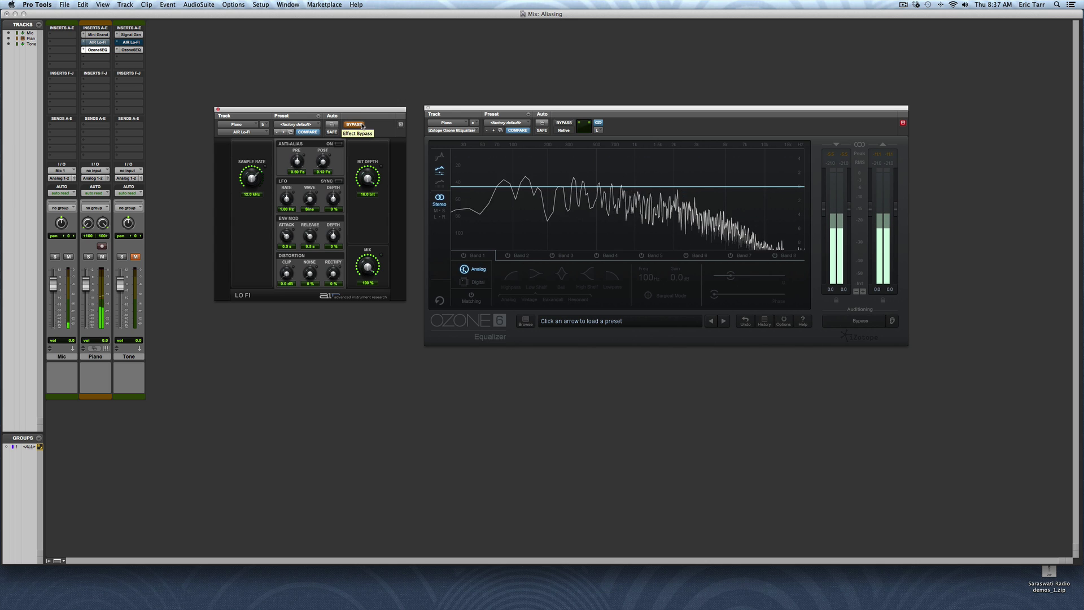
left_click(353, 125)
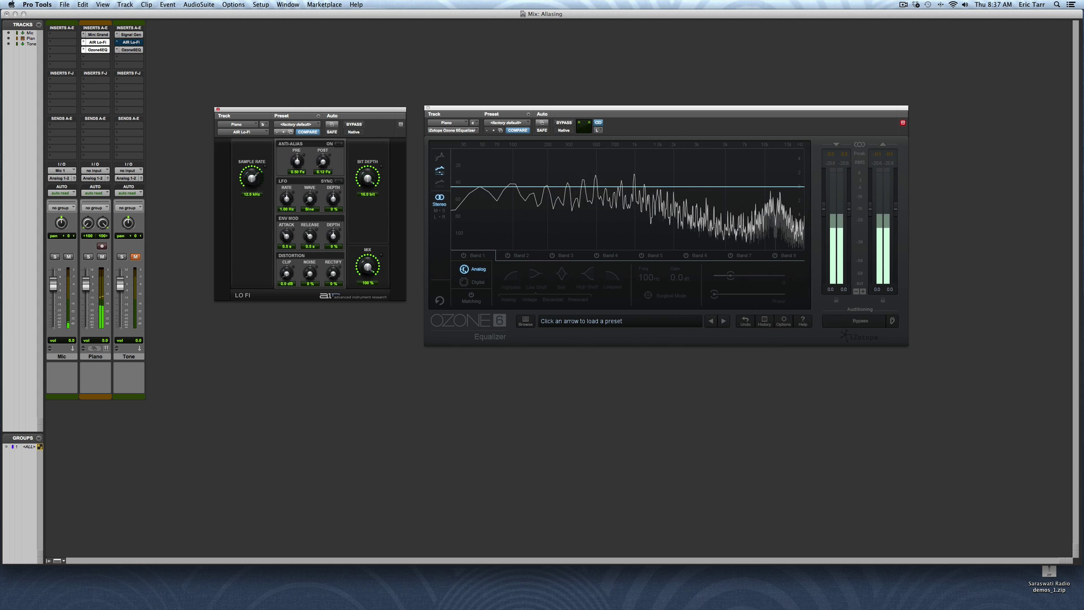
left_click(354, 125)
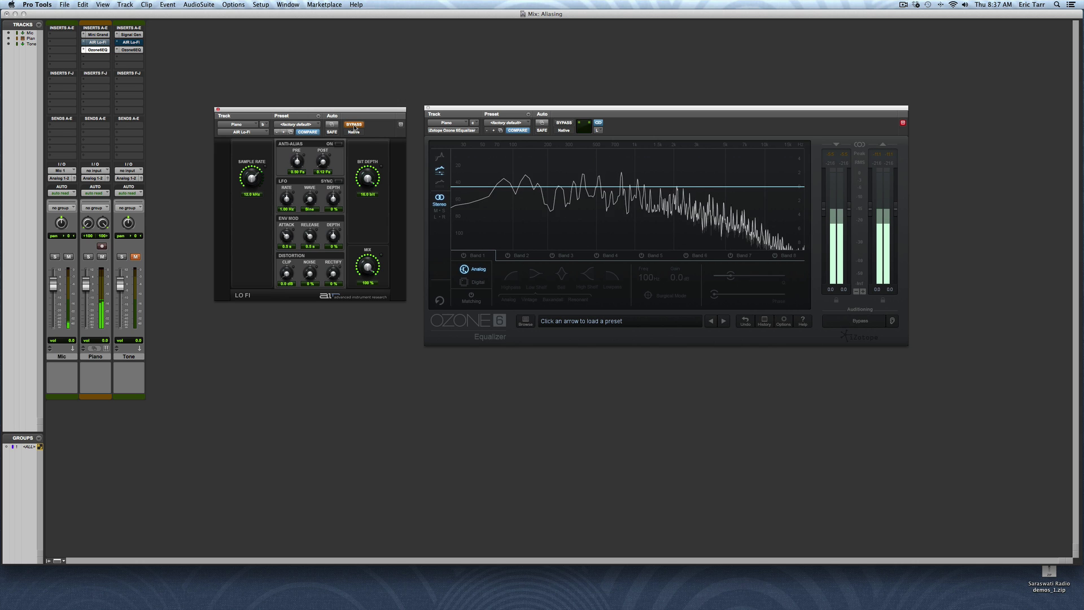
left_click(353, 125)
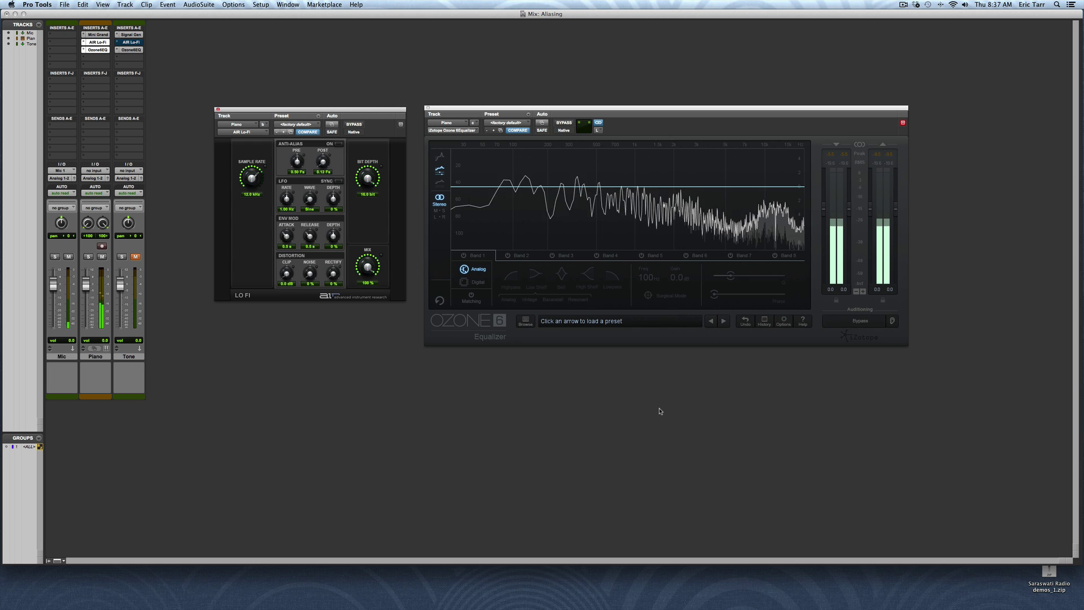
During playback, switch Lo-Fi's anti-alias filter on, off and back on, then stop
key("space")
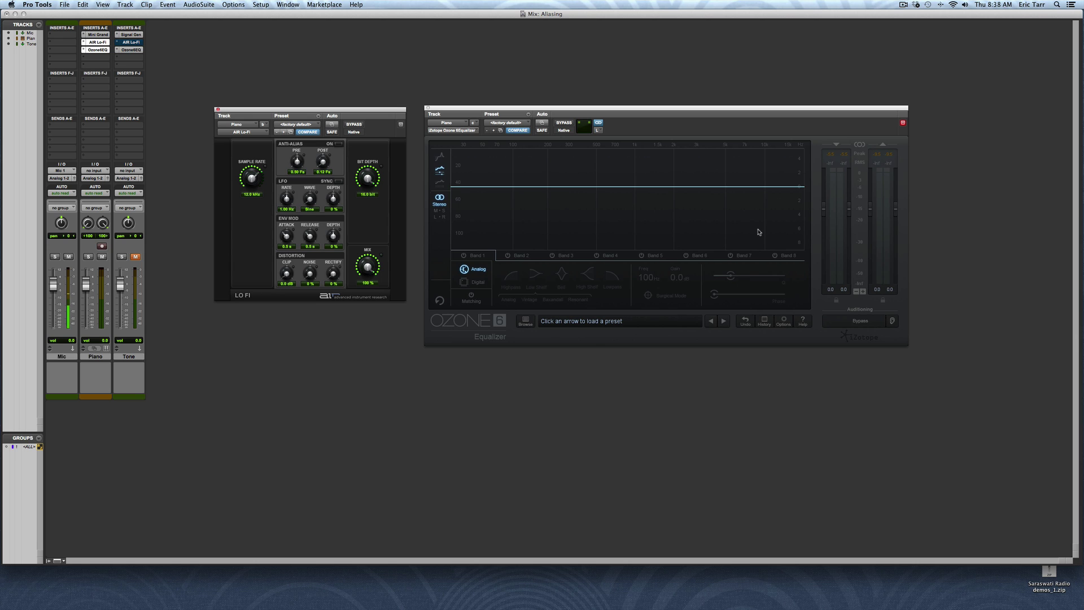
key("space")
left_click(338, 144)
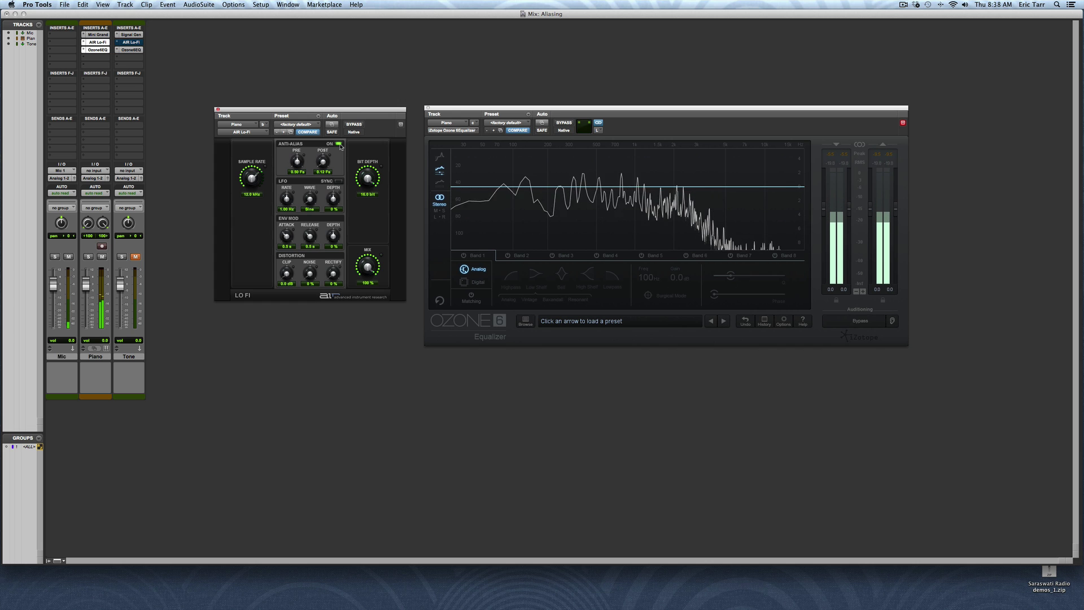
left_click(339, 145)
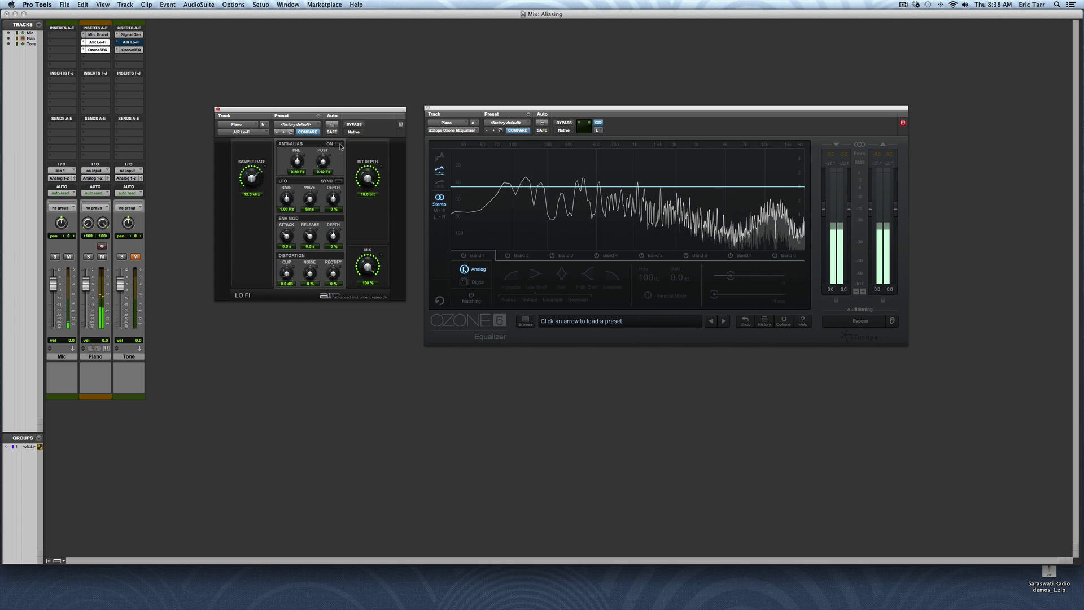
left_click(340, 145)
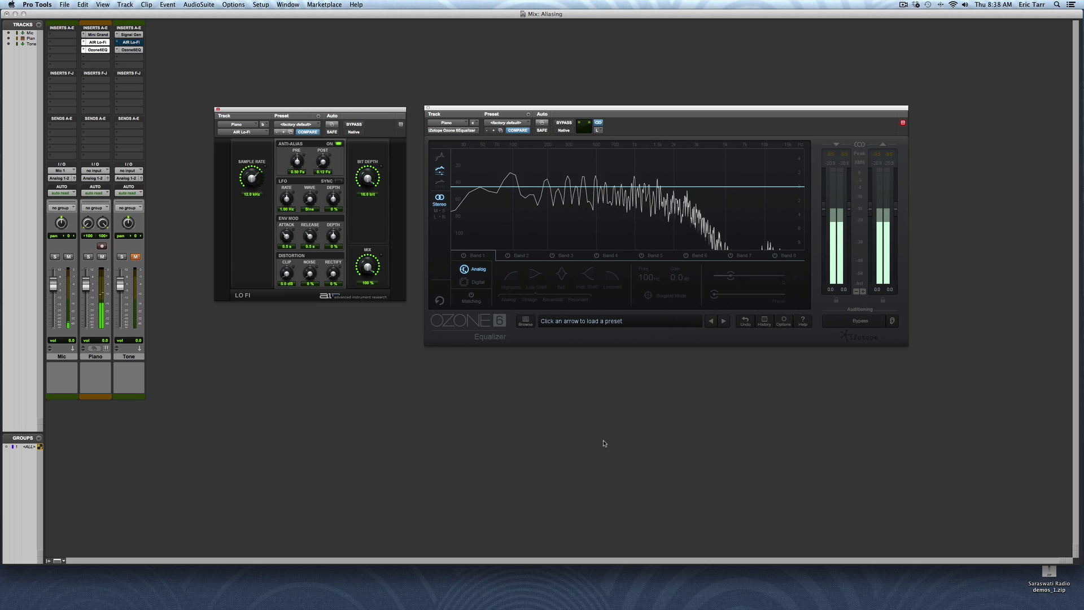
key("space")
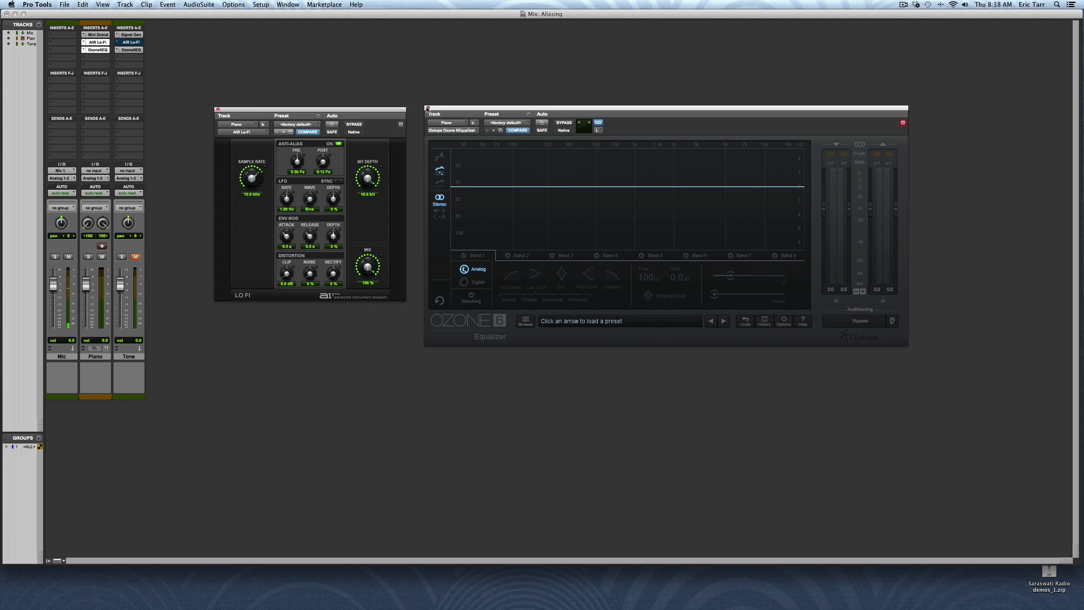
Close the Ozone EQ and AIR Lo-Fi windows and mute the Piano track
left_click(427, 107)
left_click(218, 108)
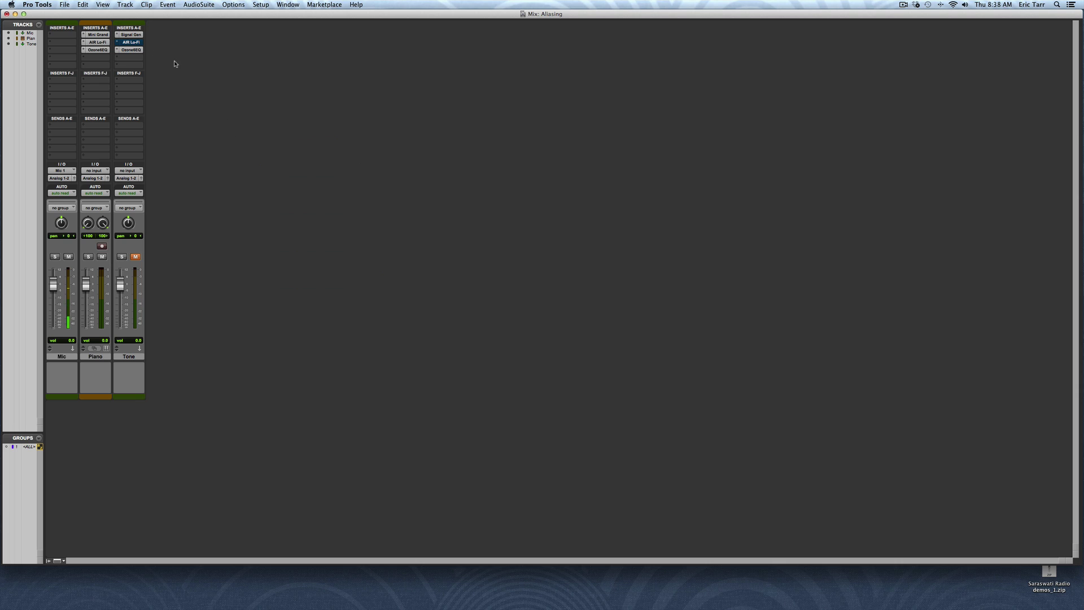
left_click(103, 257)
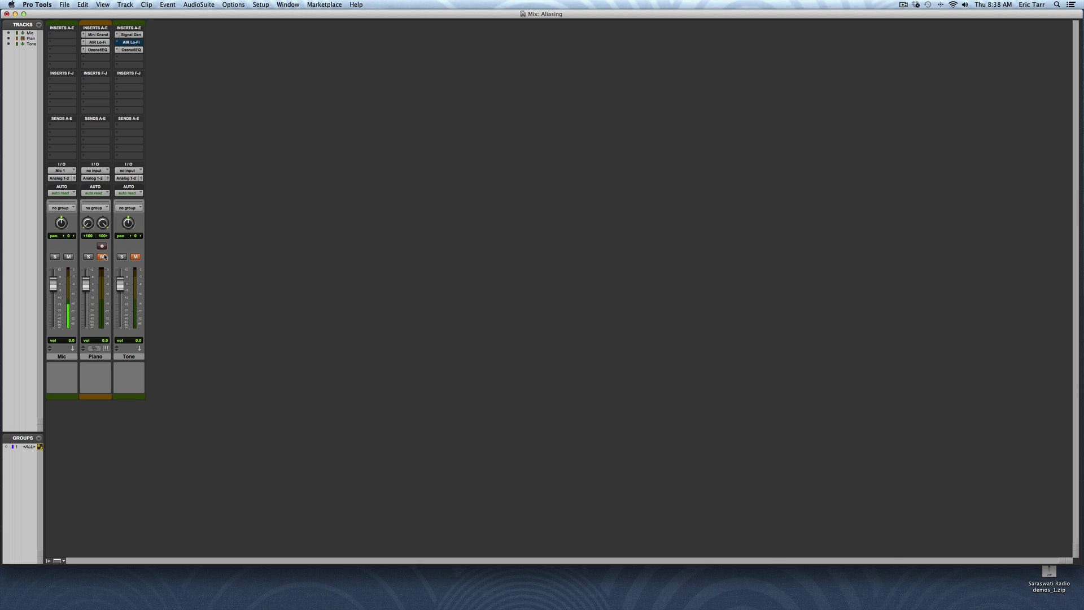
Show the Tone track's Signal Generator and Ozone EQ windows, toggling Tone's mute
left_click(130, 35)
left_click_drag(545, 107, 324, 56)
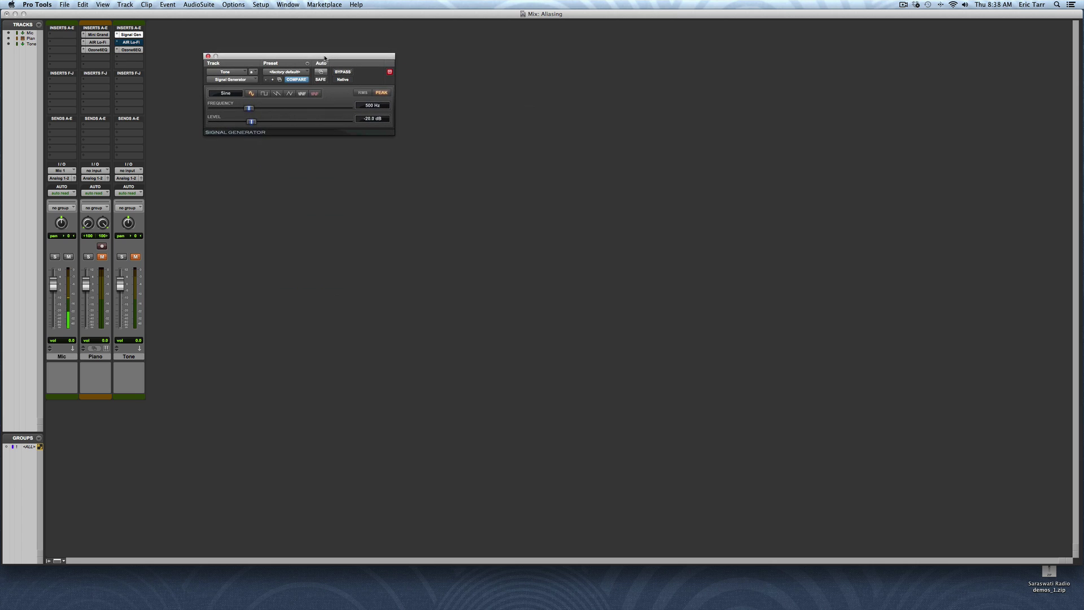
left_click(135, 257)
left_click(132, 49)
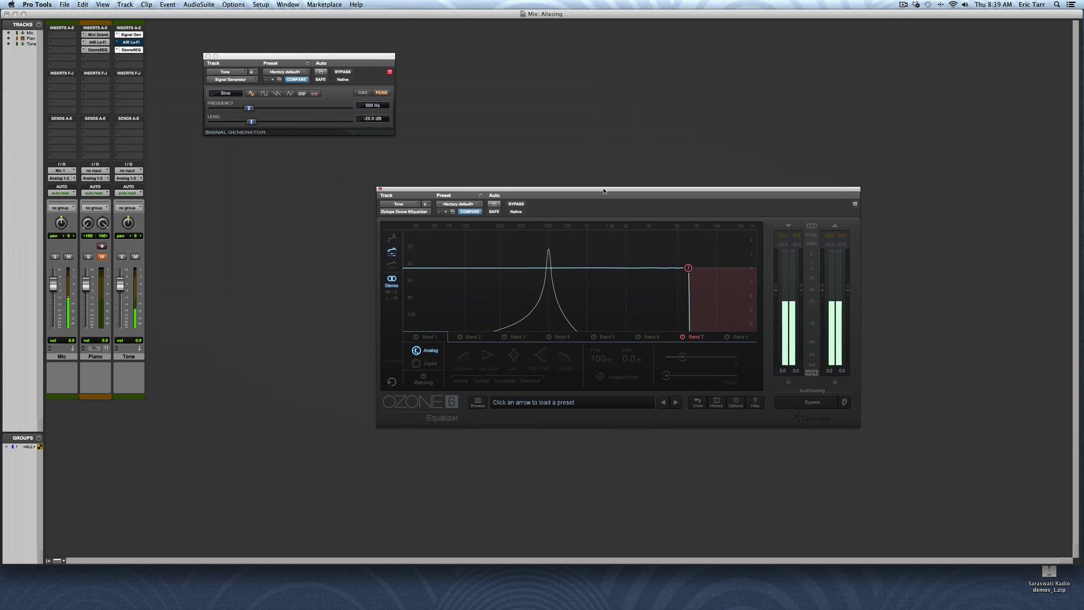
left_click(136, 256)
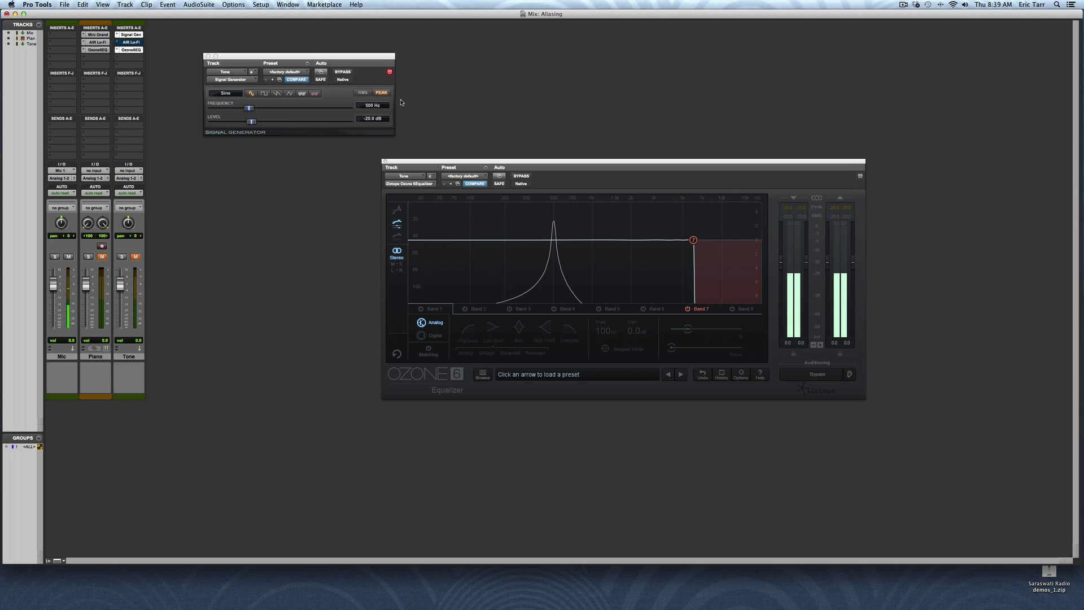
Set the Signal Generator sine frequency to 400 Hz
left_click(373, 107)
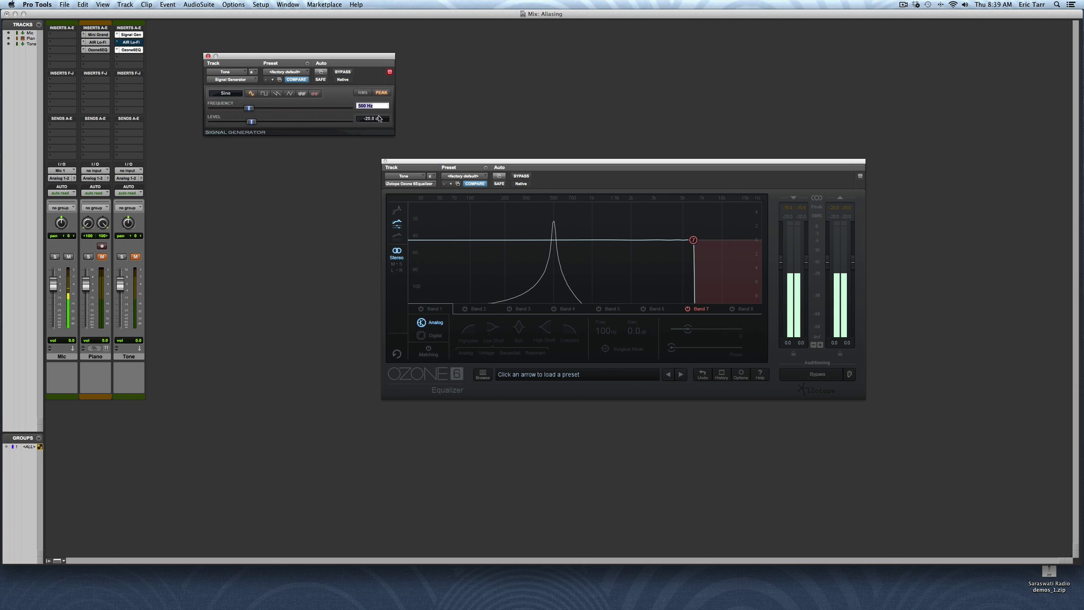
type("400")
key("Return")
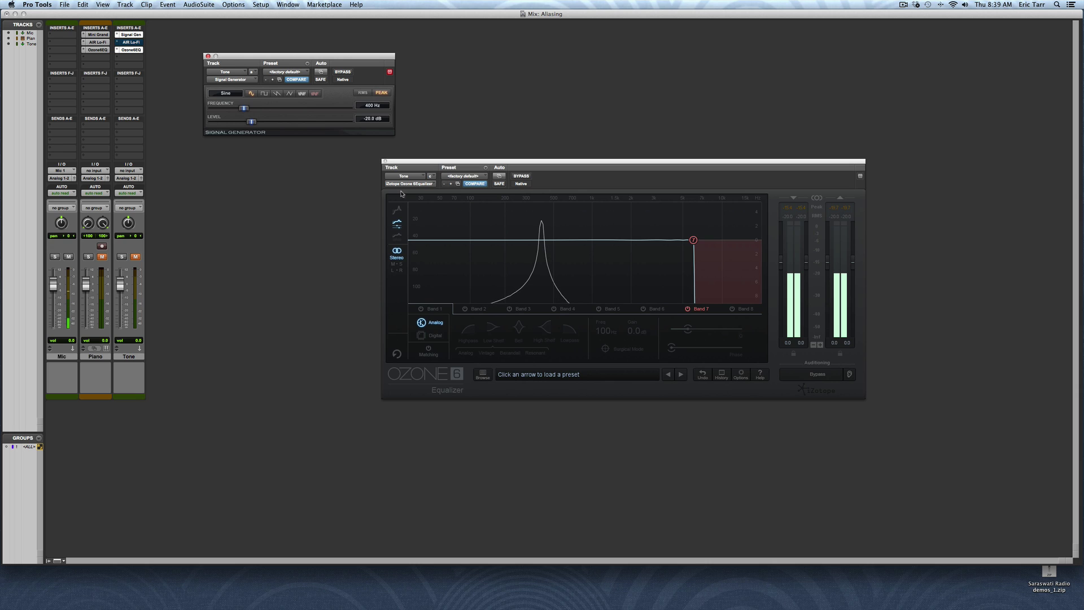
Open the Tone track's AIR Lo-Fi below the mixer and show Ozone's Band 7 settings
left_click(136, 43)
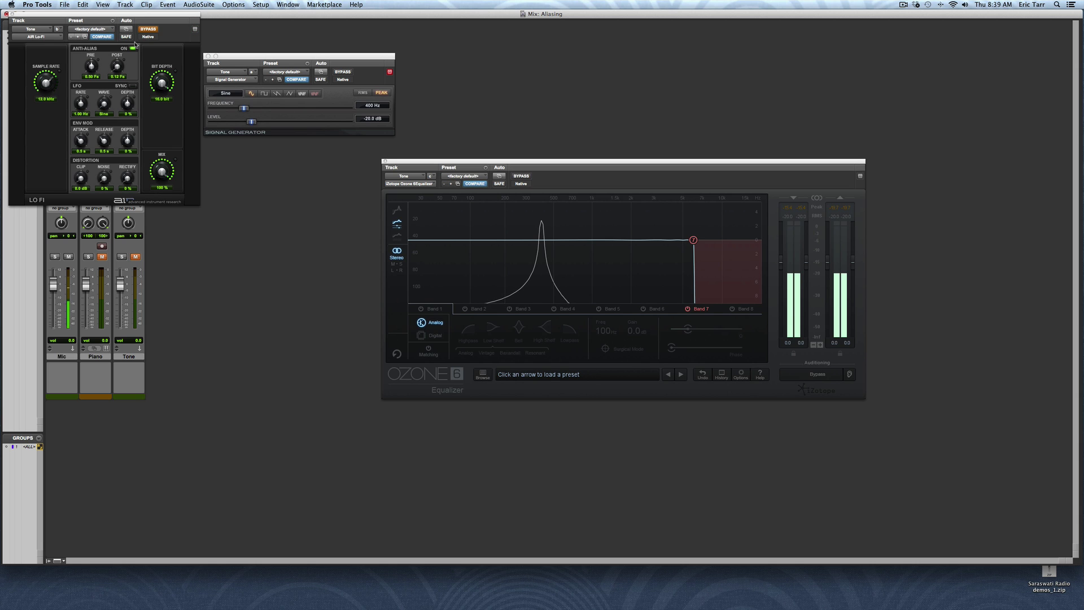
left_click_drag(145, 15, 310, 175)
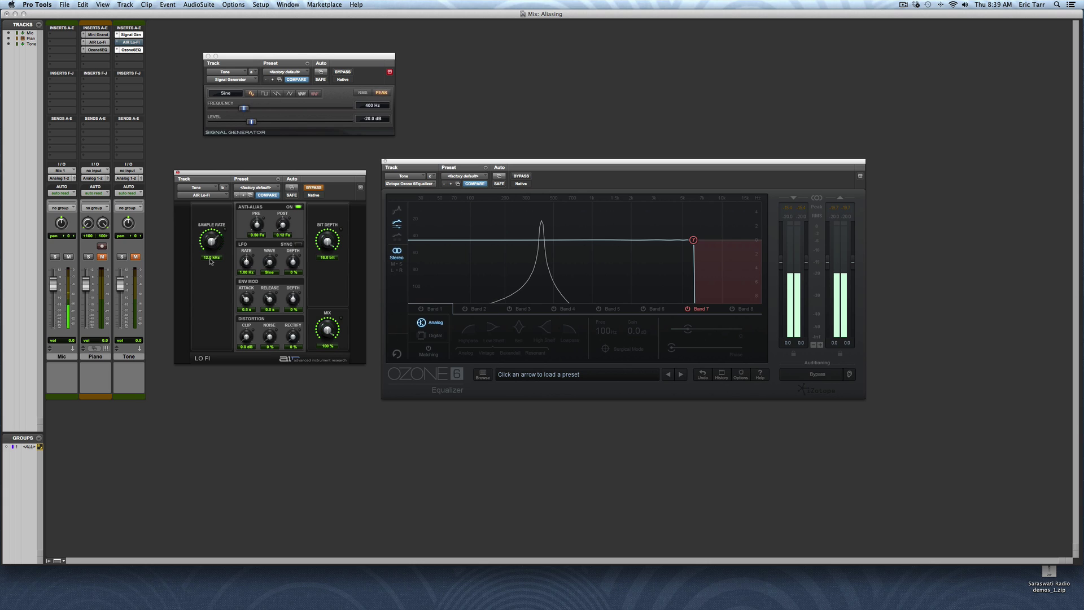
left_click(691, 287)
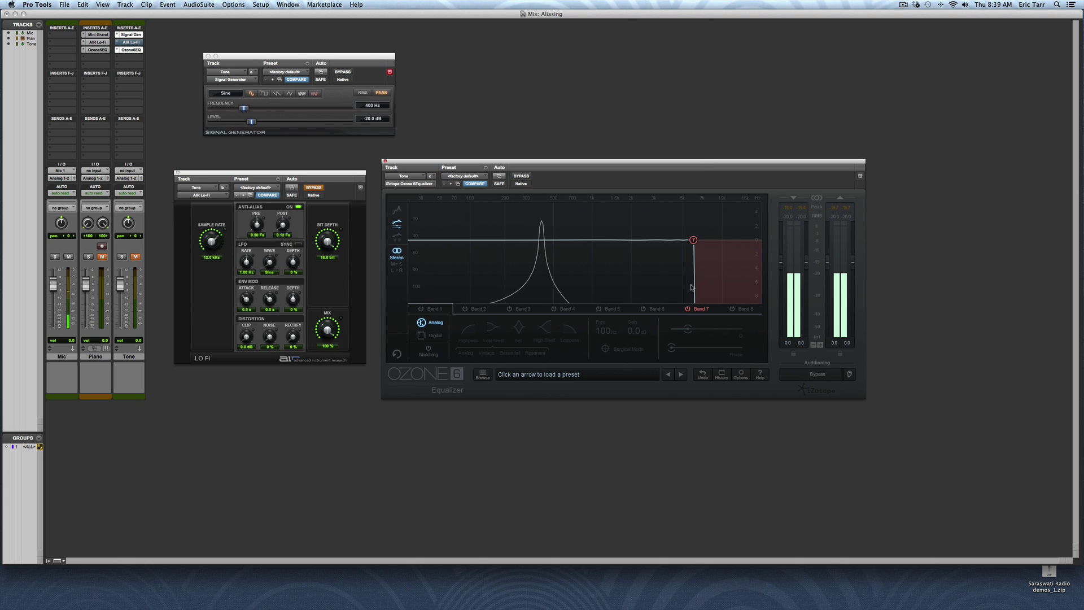
left_click(700, 309)
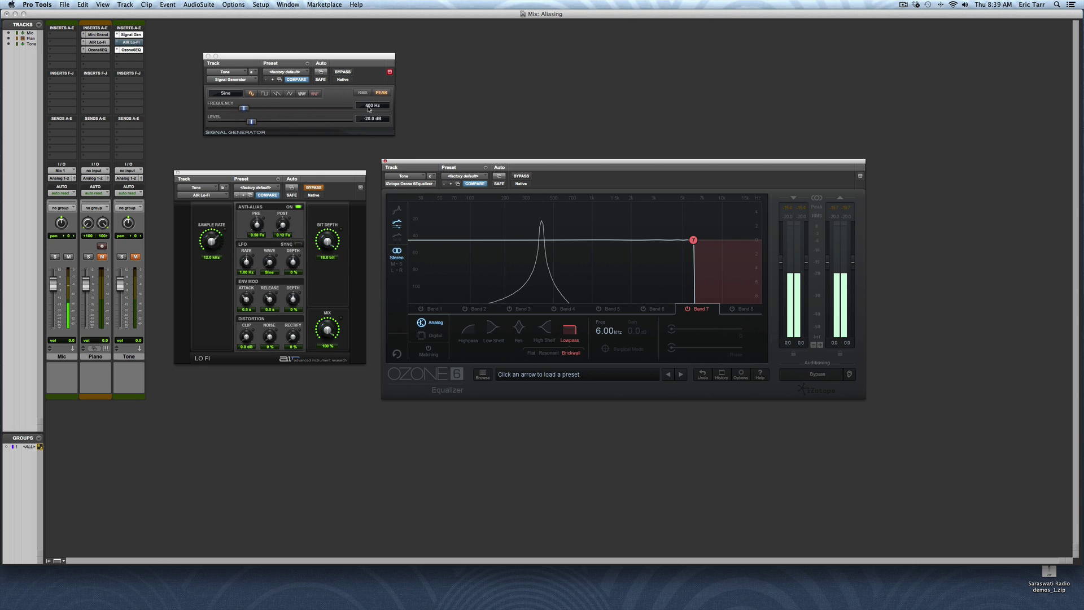
Un-bypass Lo-Fi and sweep the sine tone from 400 Hz up to about 6957 Hz
left_click(317, 189)
left_click(243, 108)
left_click_drag(243, 109, 304, 109)
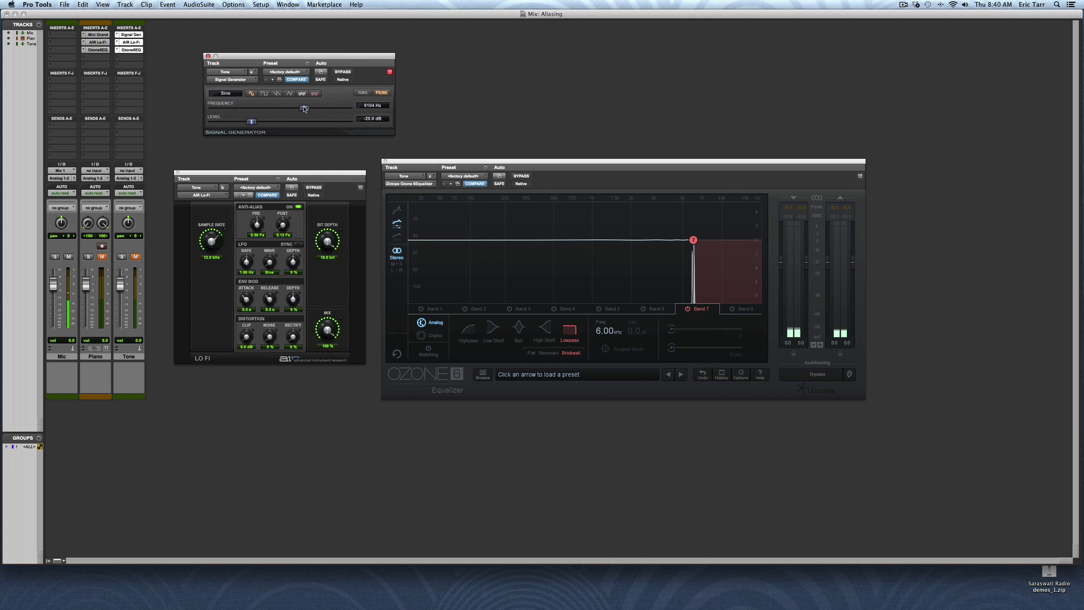
left_click_drag(305, 109, 309, 108)
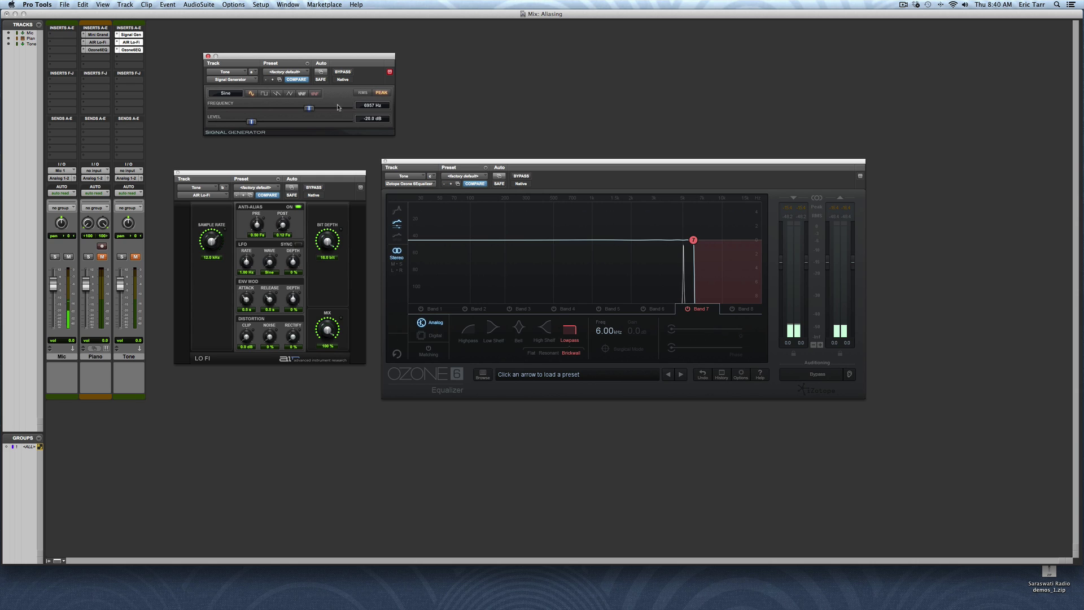
Step the tone frequency through 8000, 9000 and 10000 Hz
left_click(368, 107)
type("8000")
key("Return")
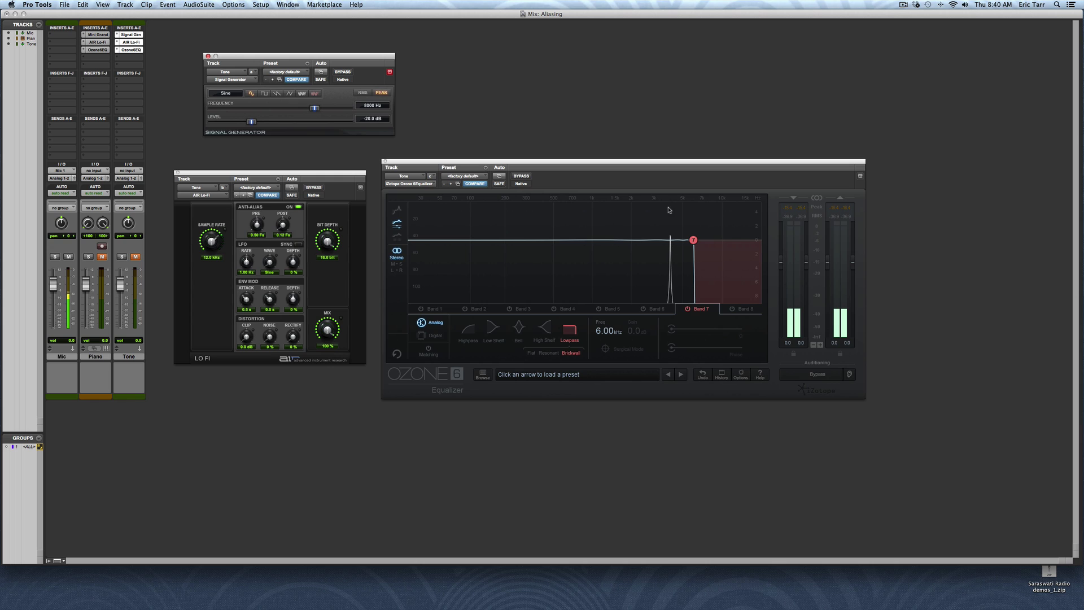
left_click(365, 106)
type("9000")
key("Return")
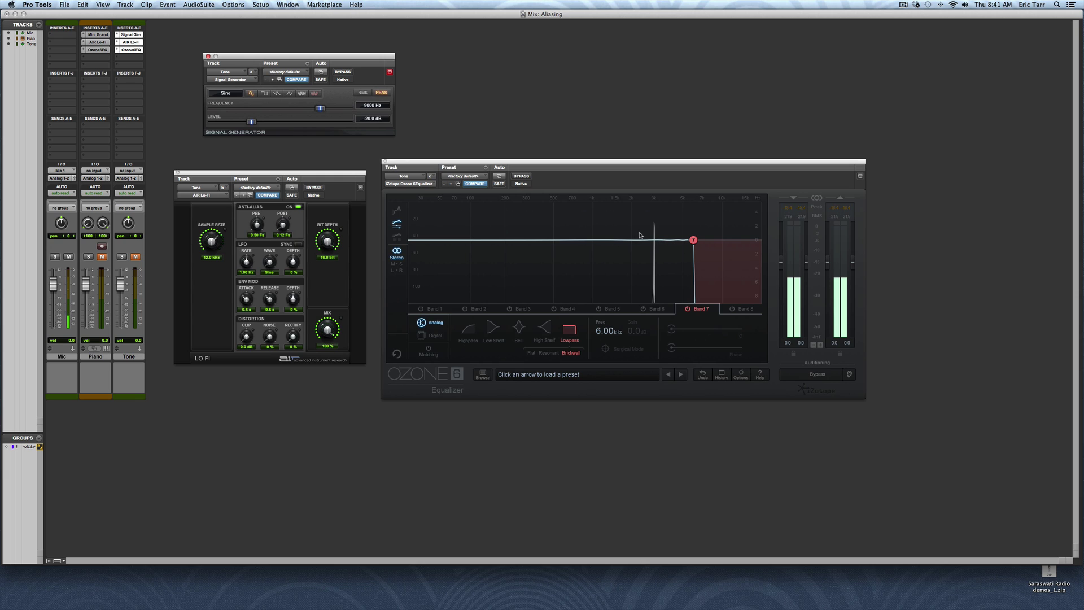
left_click(370, 105)
type("10000")
key("Return")
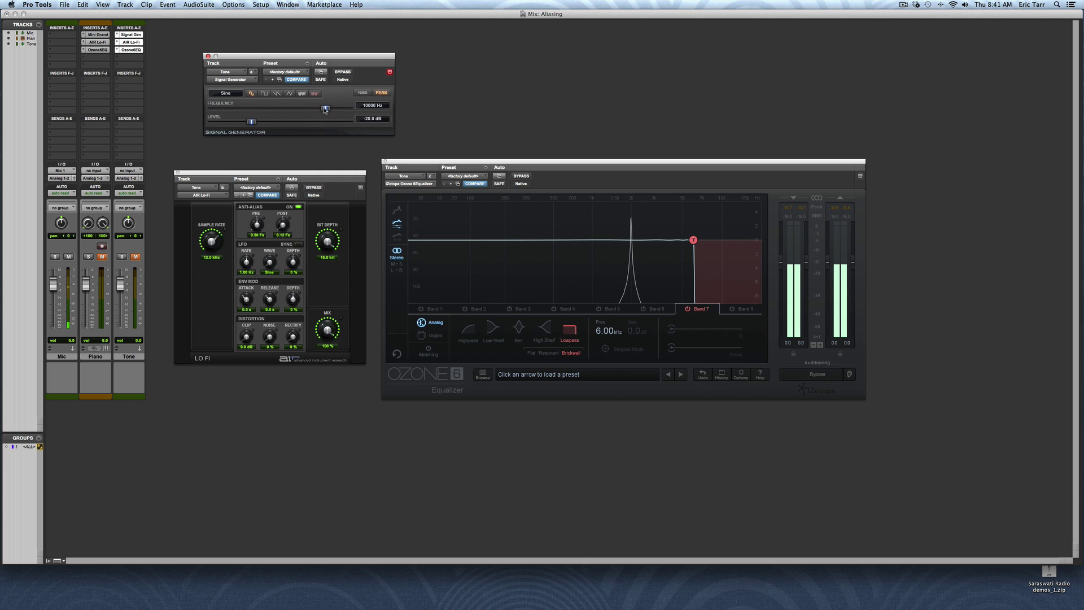
Nudge the tone frequency higher, then set it to 12000 Hz and 12005 Hz
left_click_drag(325, 109, 335, 109)
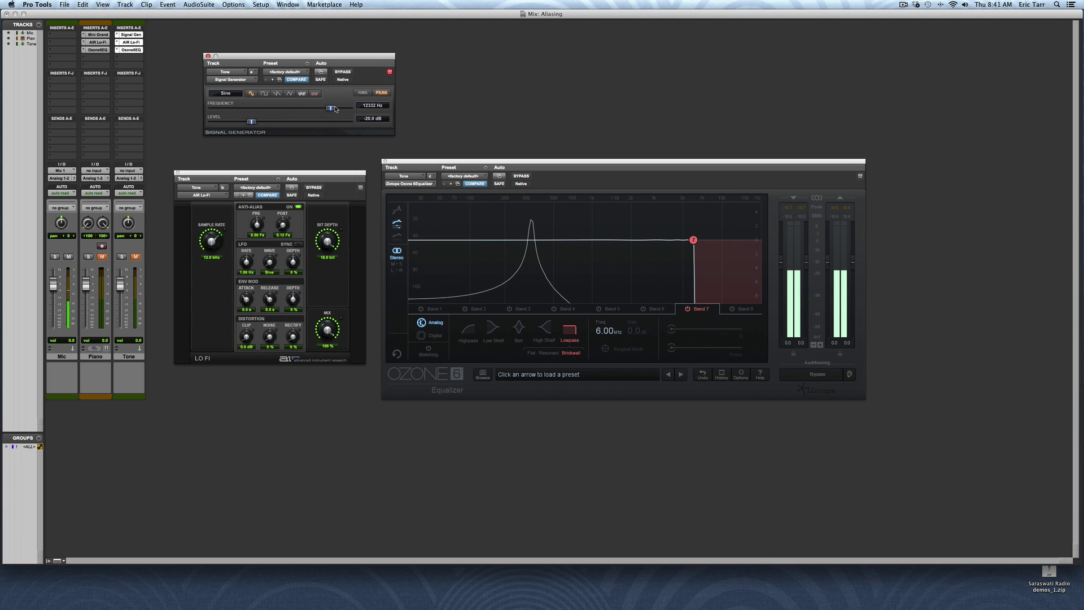
left_click(370, 105)
type("12000")
key("Return")
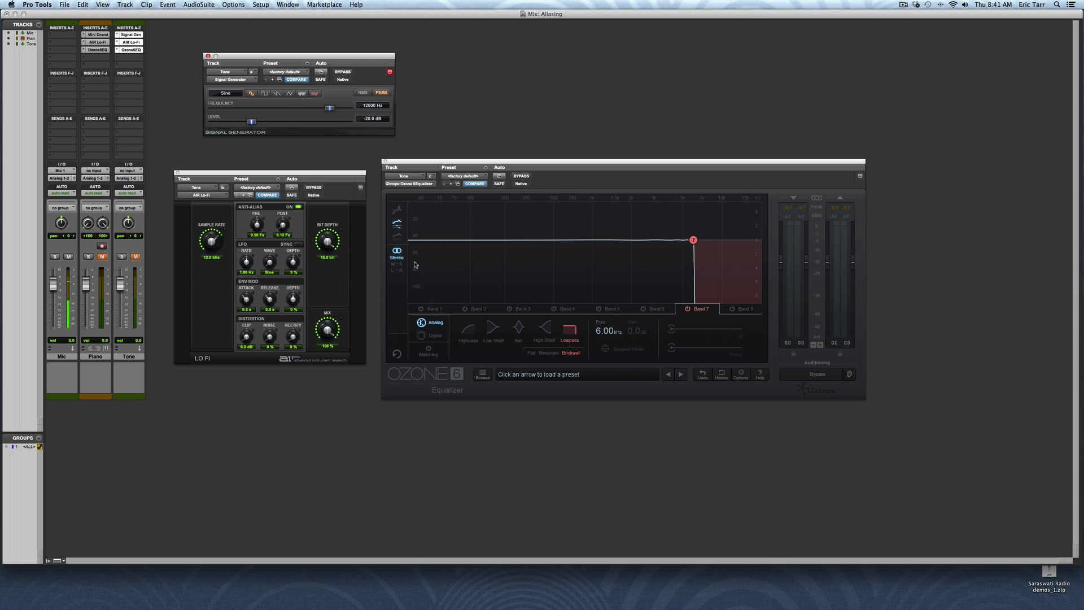
left_click(362, 105)
type("12005")
key("Return")
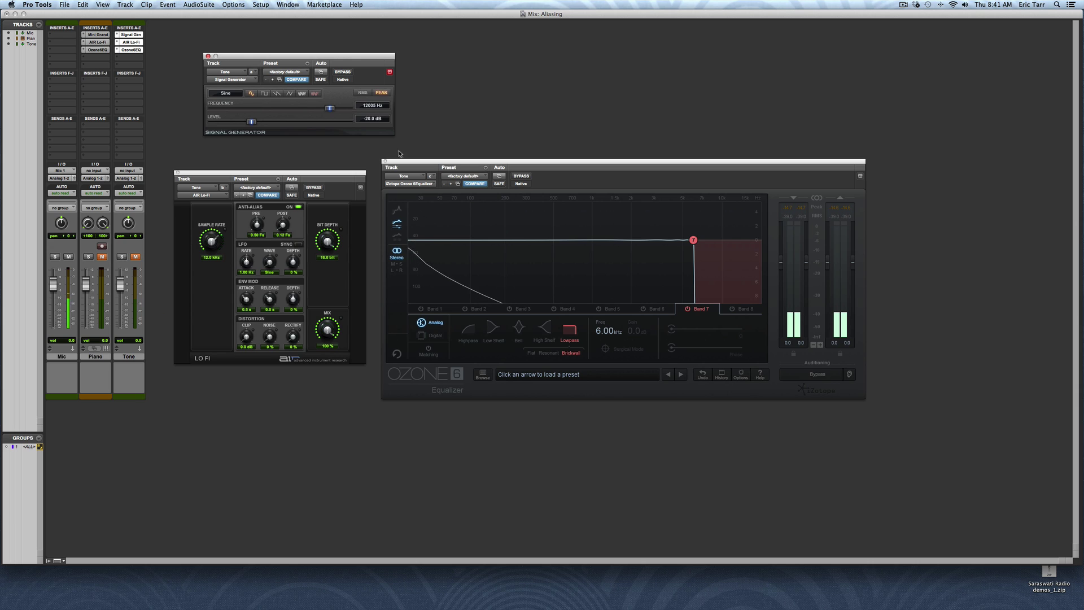
Return the tone to 12000 Hz, then raise it to 14000 Hz
left_click(373, 106)
type("120")
type("00")
key("Return")
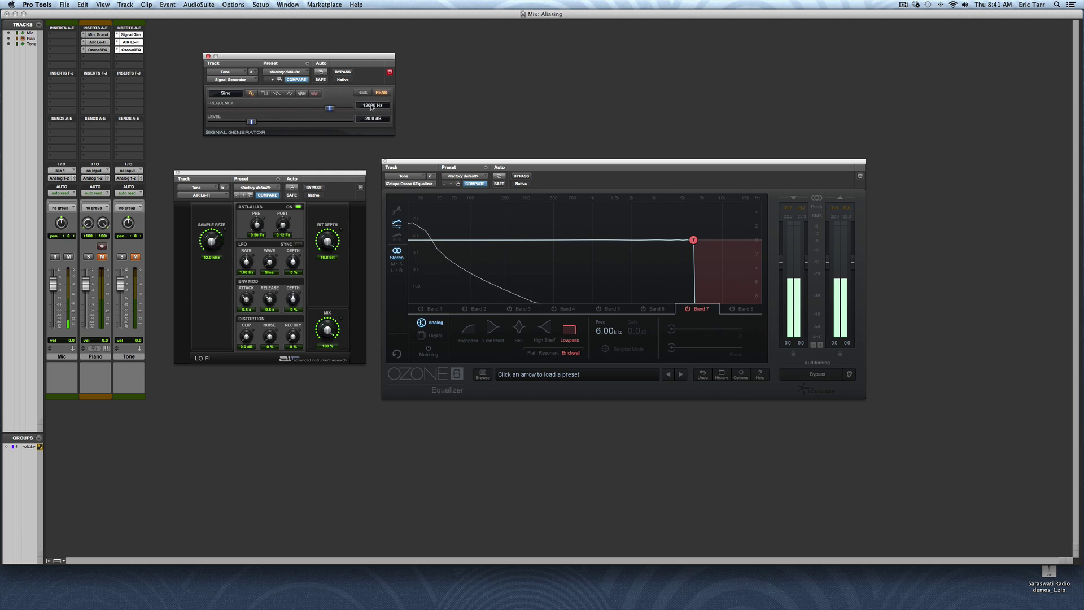
left_click(372, 106)
type("14000")
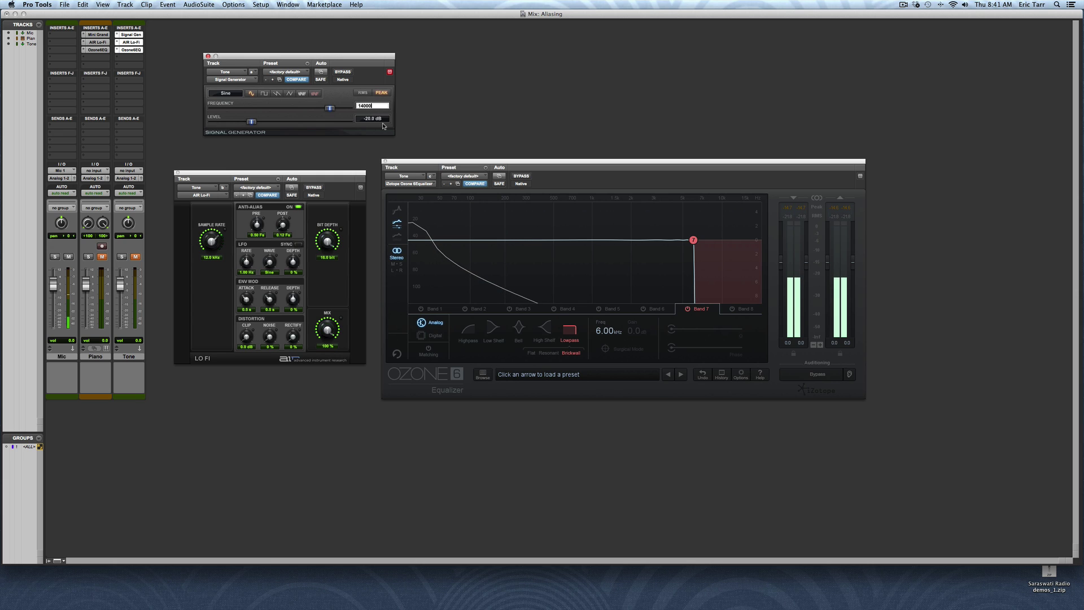
key("Return")
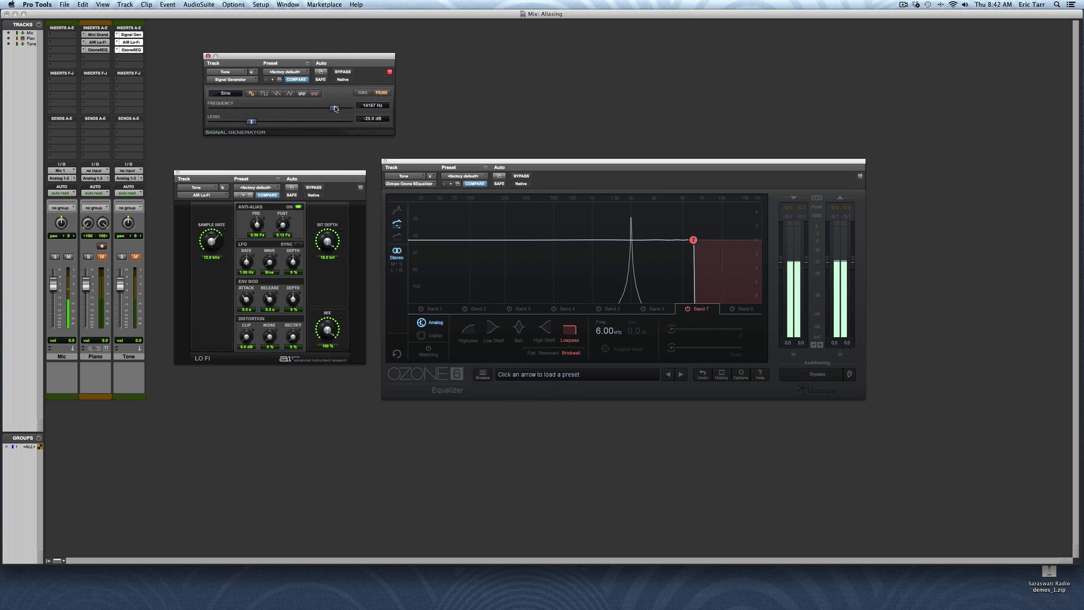
Drag the Signal Generator Frequency up to 20000 Hz so one aliased peak sits below 6 kHz
left_click_drag(335, 108, 396, 108)
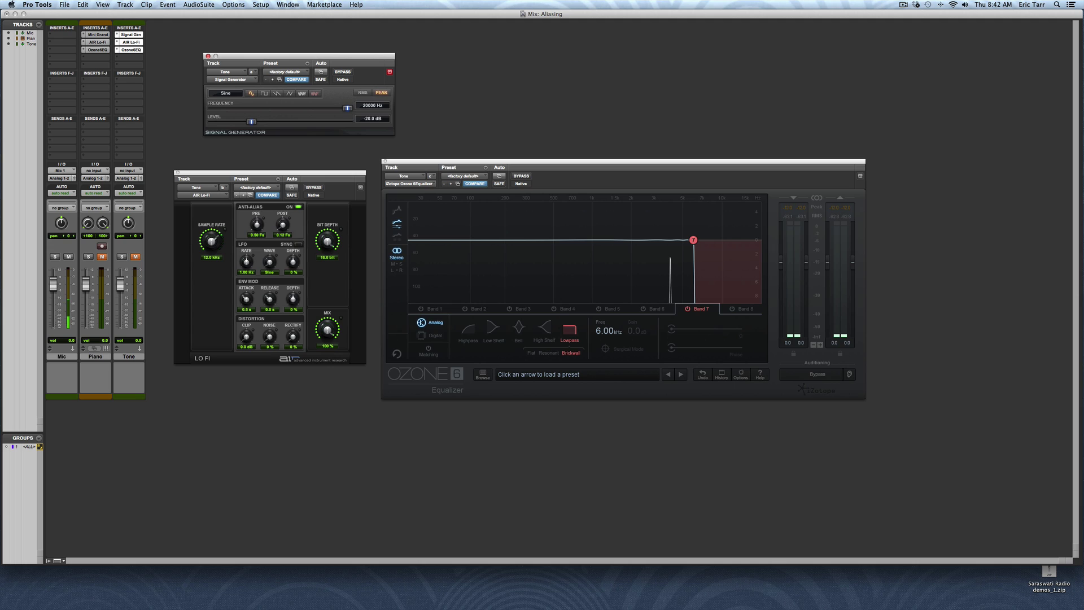